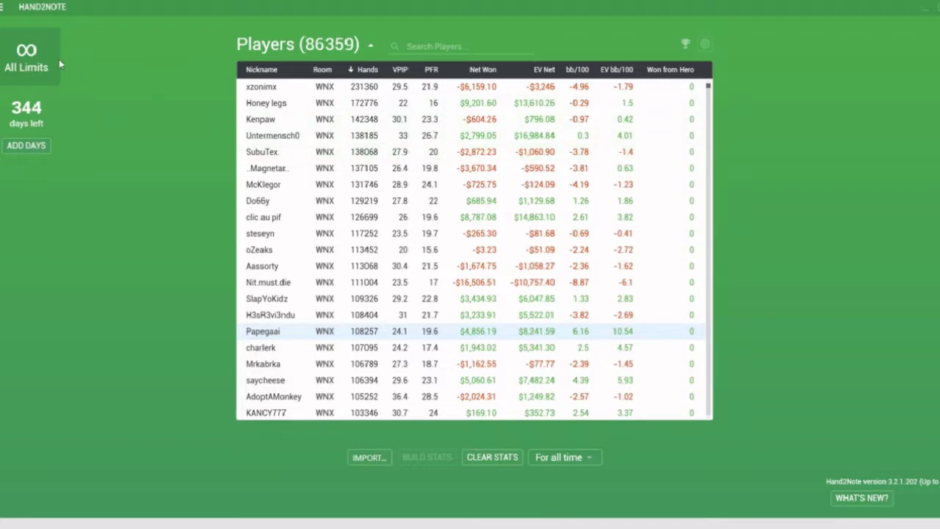
Open Range Research and create a report named "new report"
click(5, 7)
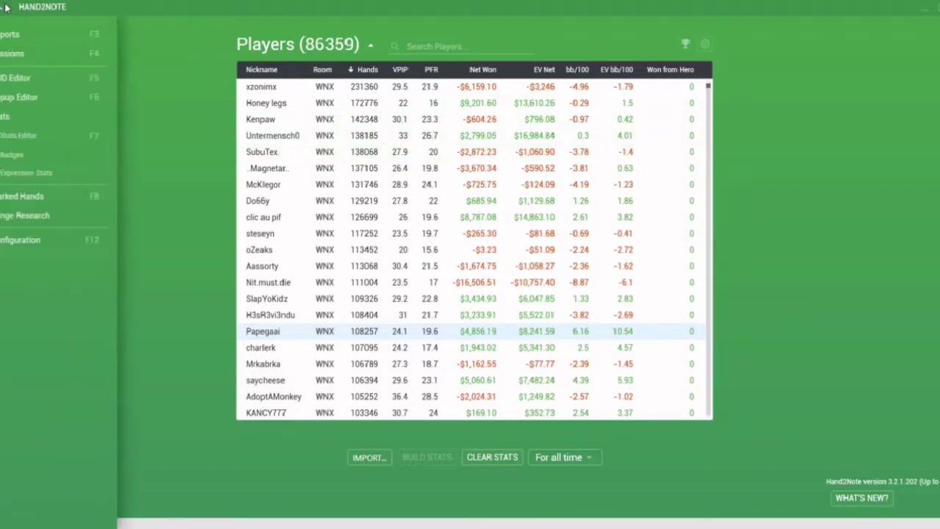
click(35, 224)
drag(389, 121, 371, 46)
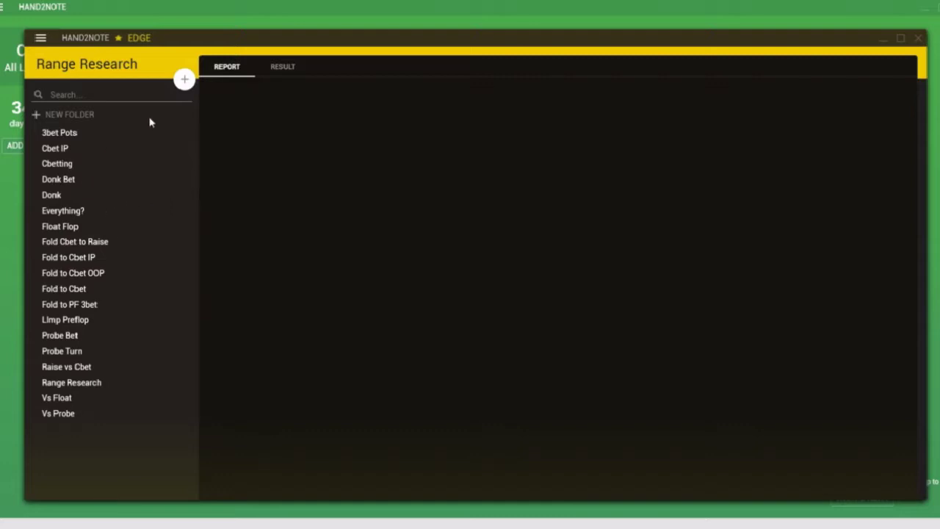
click(183, 81)
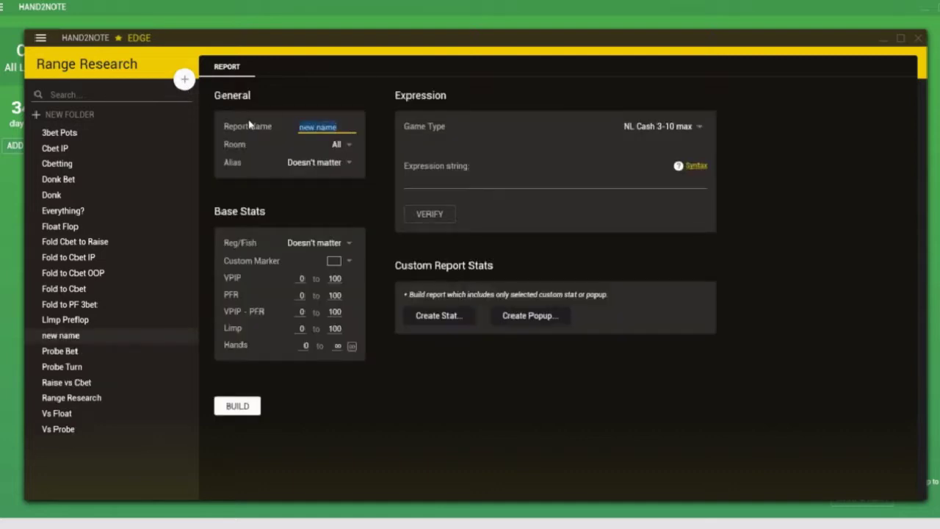
text(new report)
key(Return)
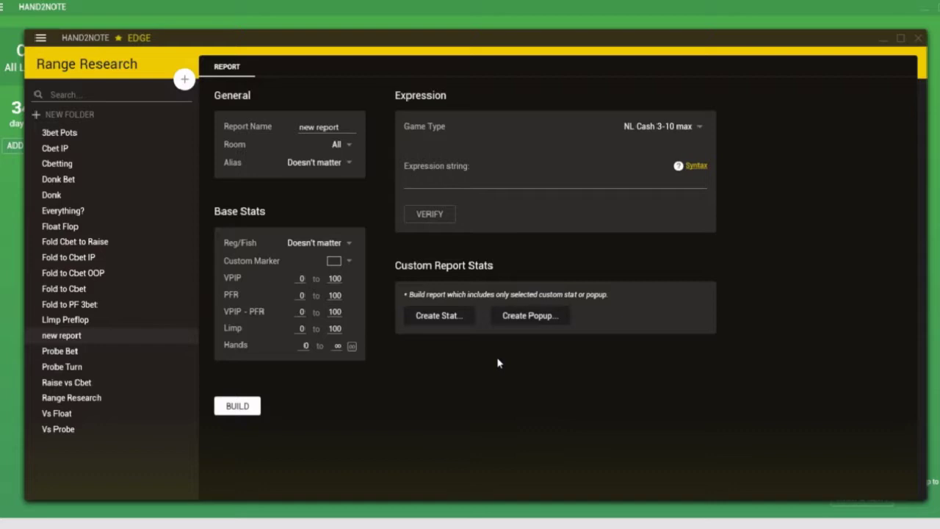
click(530, 315)
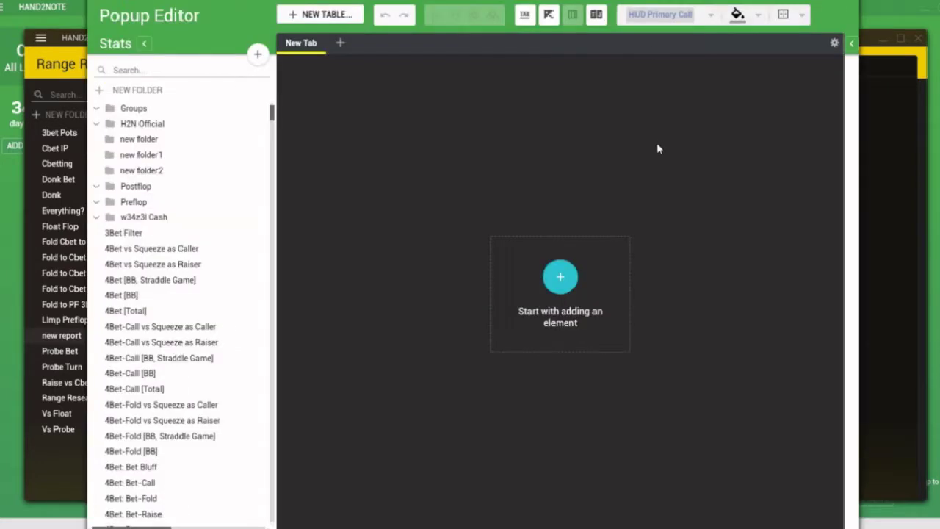
click(560, 292)
click(552, 132)
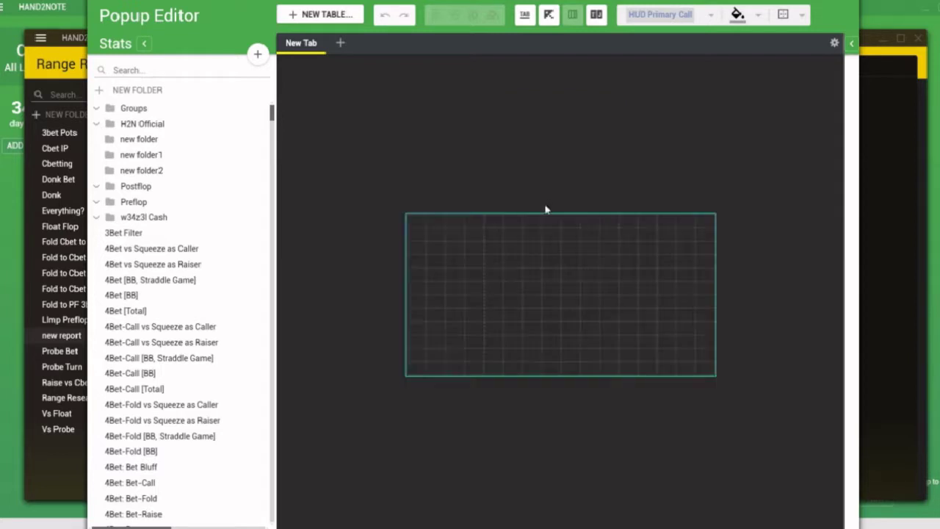
drag(529, 214, 410, 73)
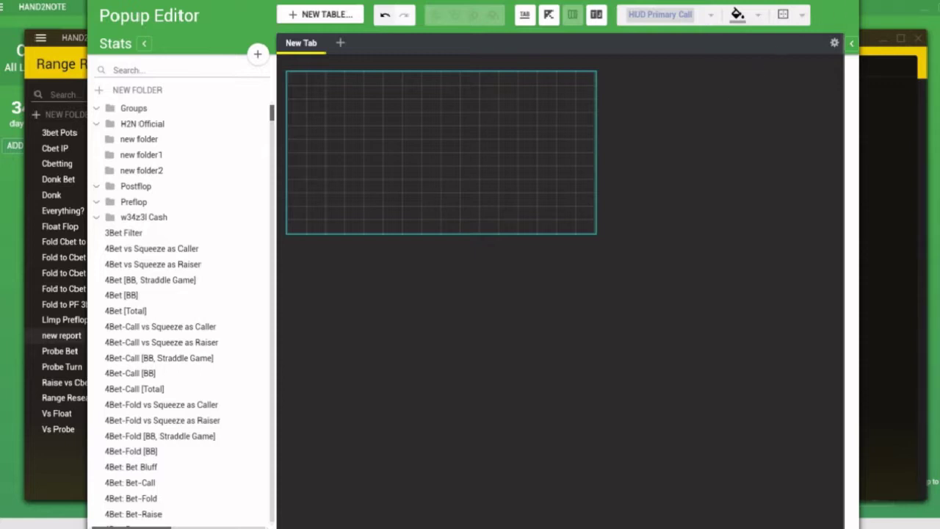
key(Escape)
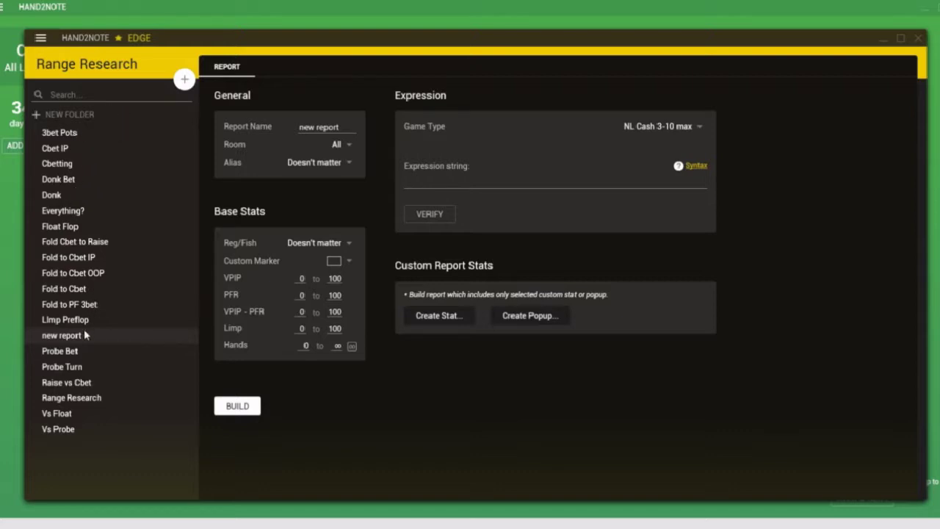
Rename the new report as Everything
click(337, 133)
text(Everyt)
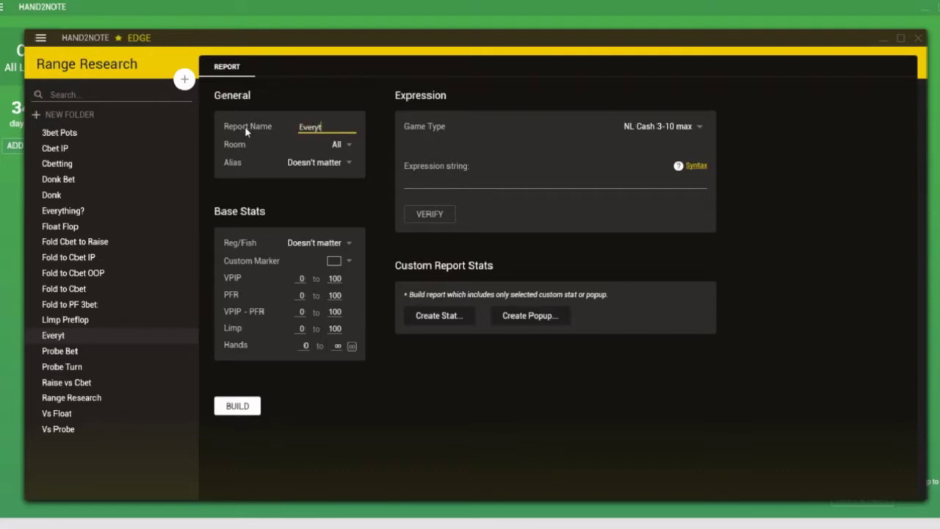
key(BackSpace)
text(tyhing)
key(BackSpace)
key(BackSpace)
key(BackSpace)
key(BackSpace)
key(BackSpace)
text(hing)
key(Return)
Open the results of the existing "Everything?" report and view its Open Raise stats with the hand matrix
click(74, 214)
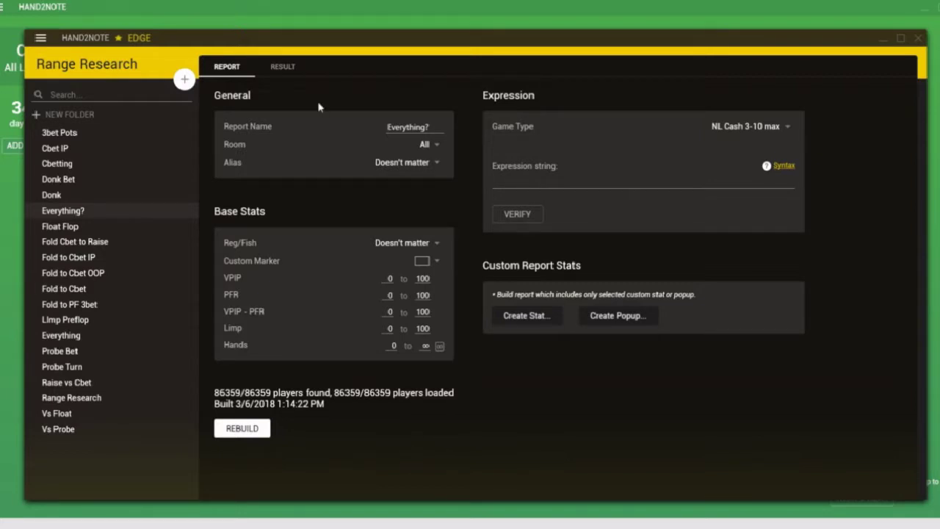
click(283, 66)
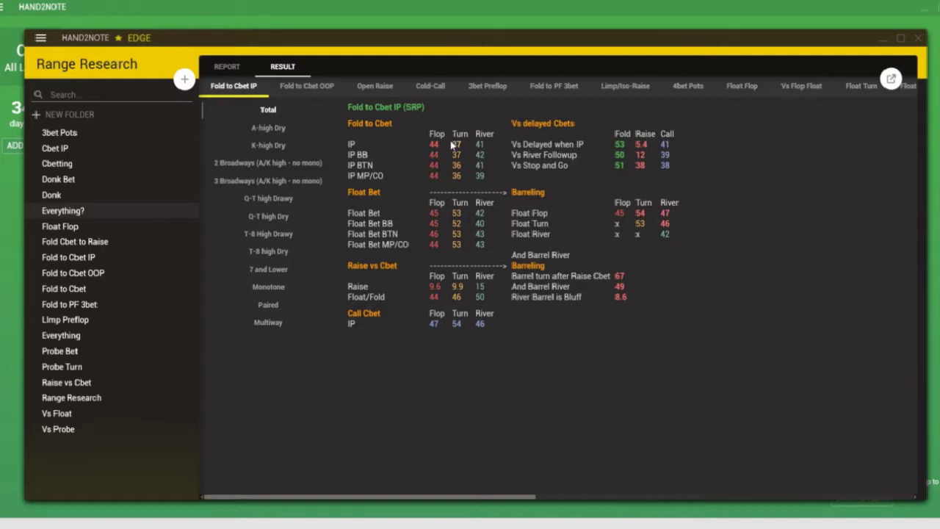
mouse_move(443, 144)
click(371, 87)
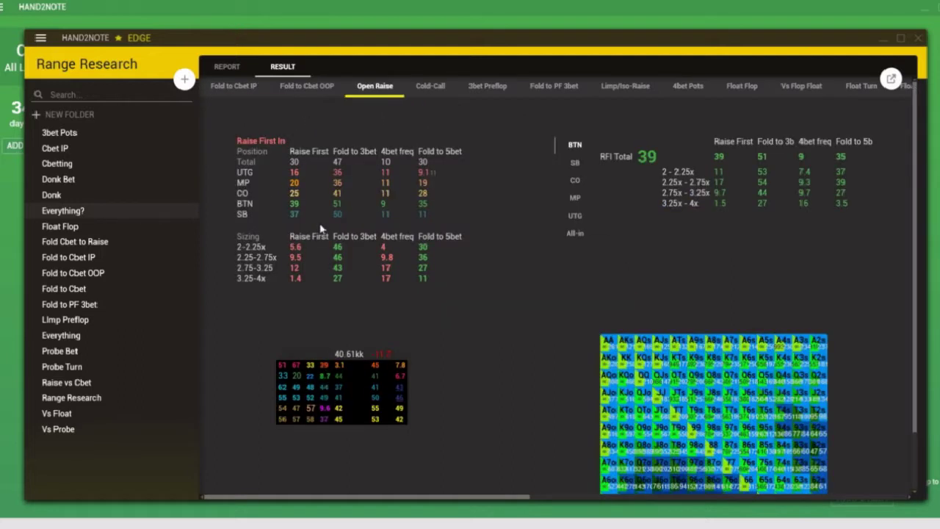
scroll(514, 220, down, 2)
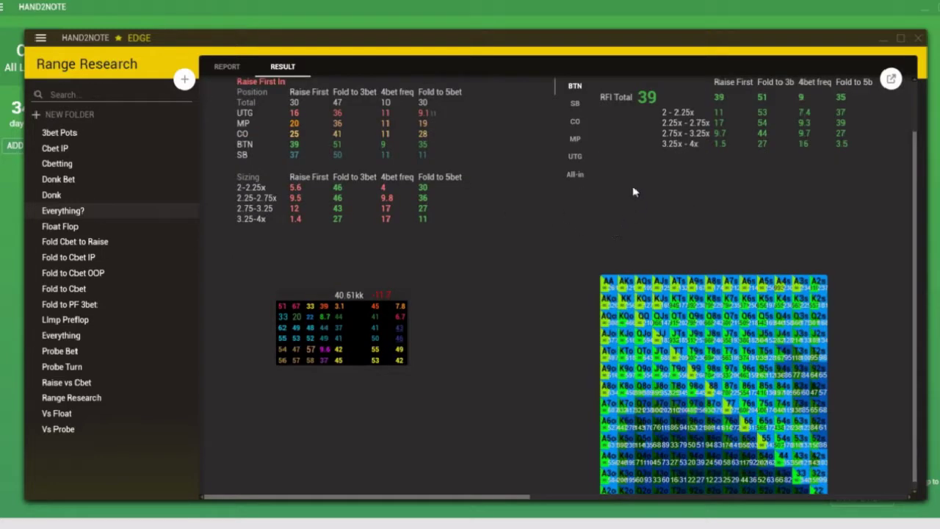
Examine the hand range and action profit details behind the BTN Raise First stat, and close the details
mouse_move(718, 96)
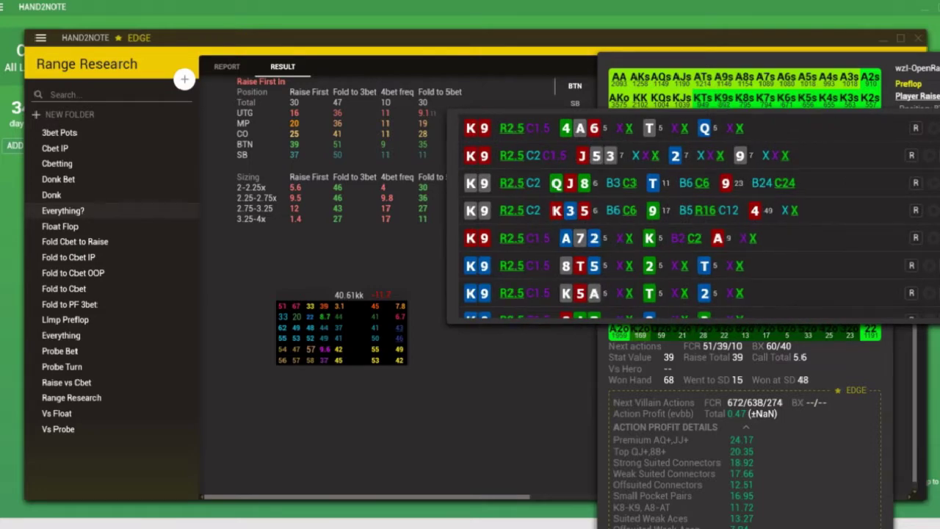
drag(883, 70, 485, 70)
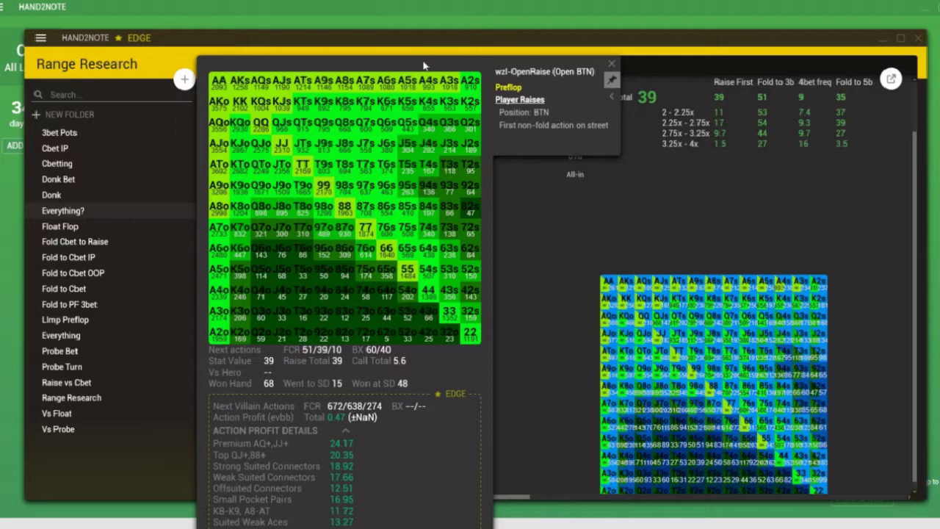
drag(423, 66, 439, 75)
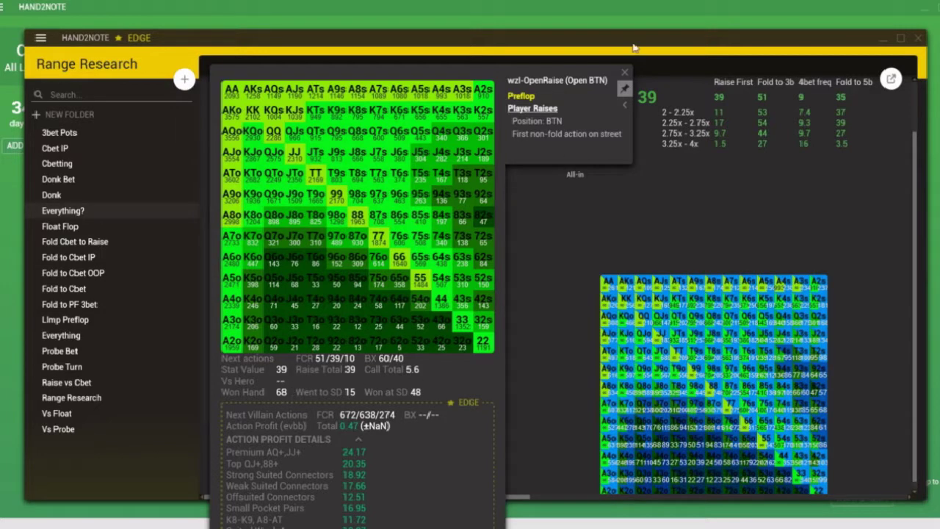
click(624, 72)
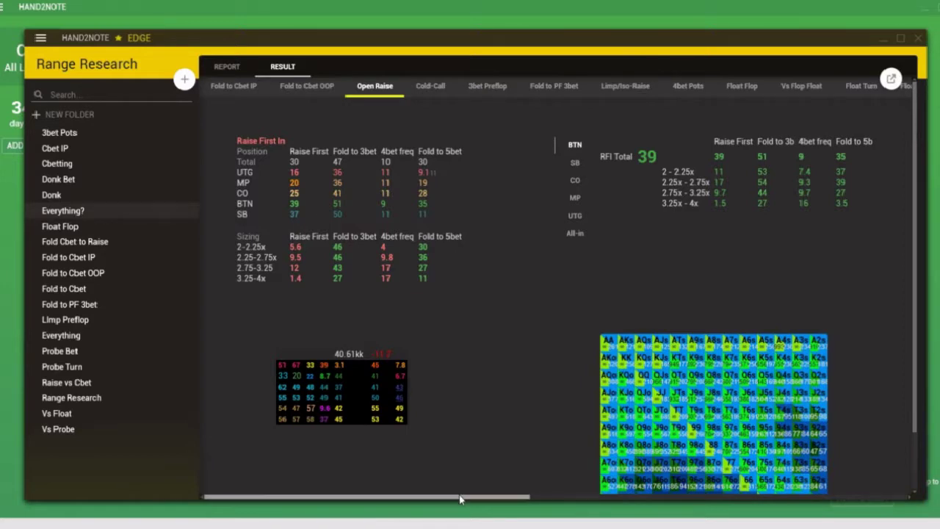
drag(461, 496, 256, 509)
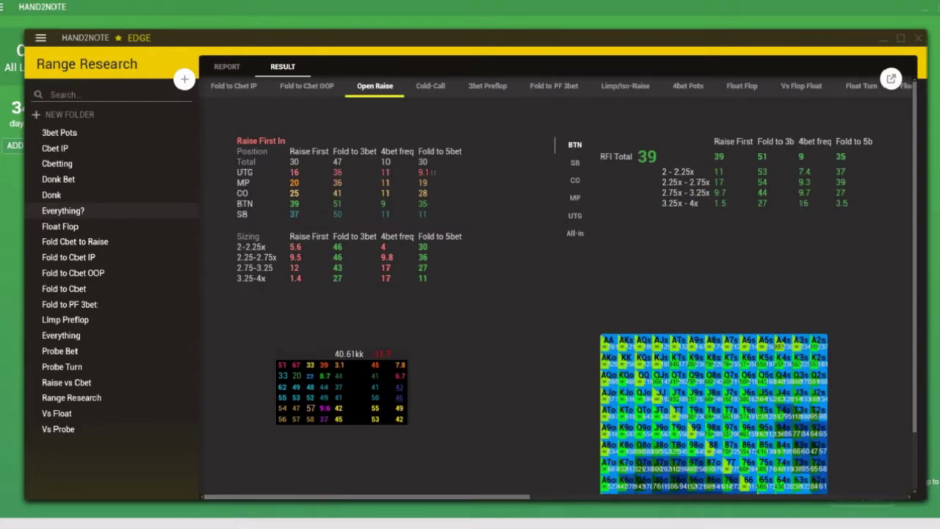
Return to the "Everything?" report settings and review the Room, Alias, Reg/Fish and Custom Marker filter options without changing them
click(231, 69)
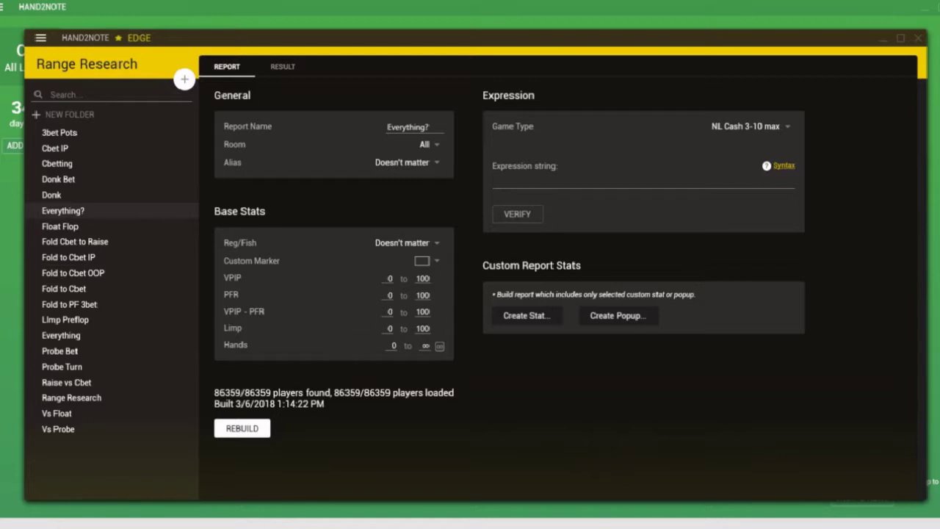
click(434, 145)
click(360, 138)
click(432, 163)
click(425, 163)
click(431, 244)
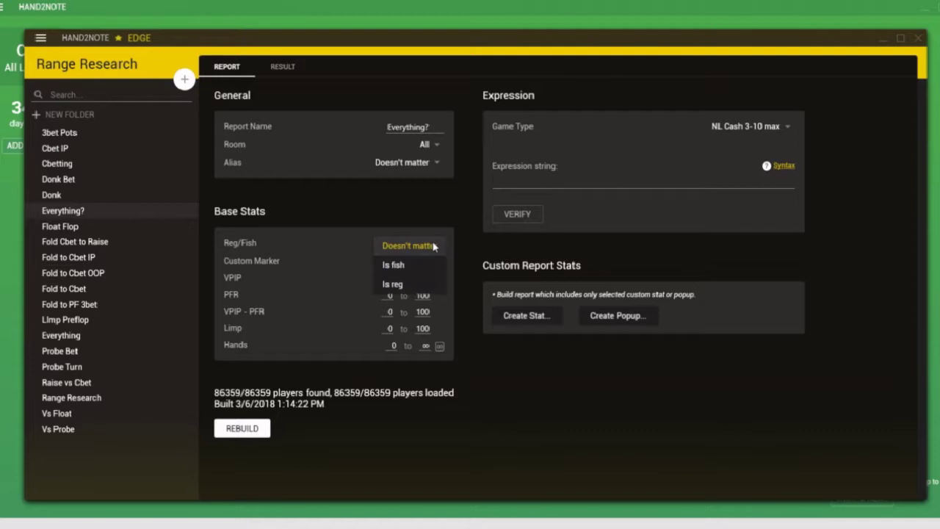
click(375, 209)
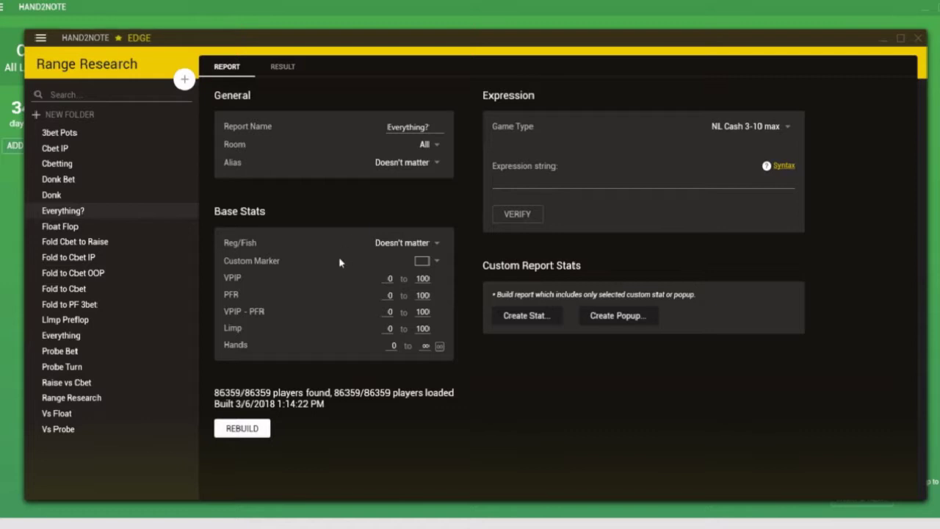
click(431, 263)
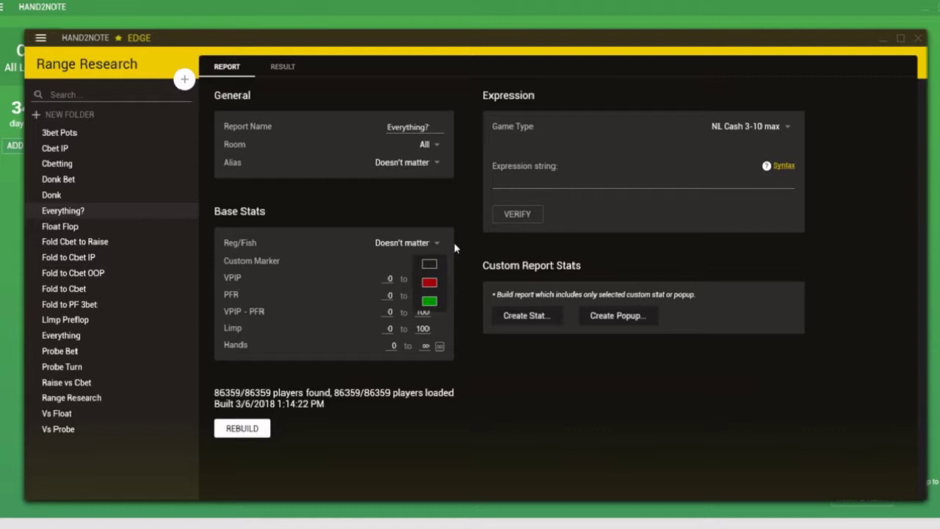
click(379, 234)
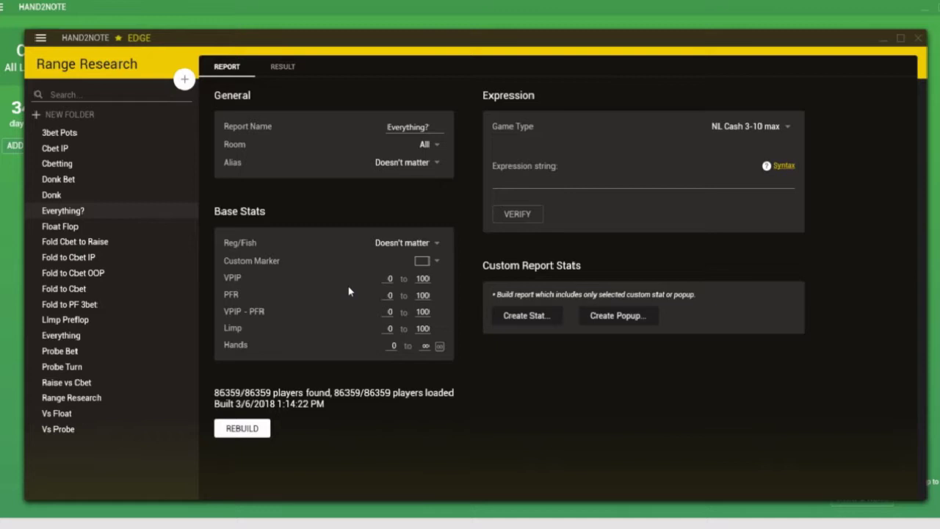
Limit the report's base stats to a maximum VPIP of 15 and a minimum of 200 hands
double_click(417, 279)
text(15)
click(397, 345)
text(200)
Open the expression syntax help, read its available functions and example expressions, and move the help window clear of the Expression settings
click(500, 179)
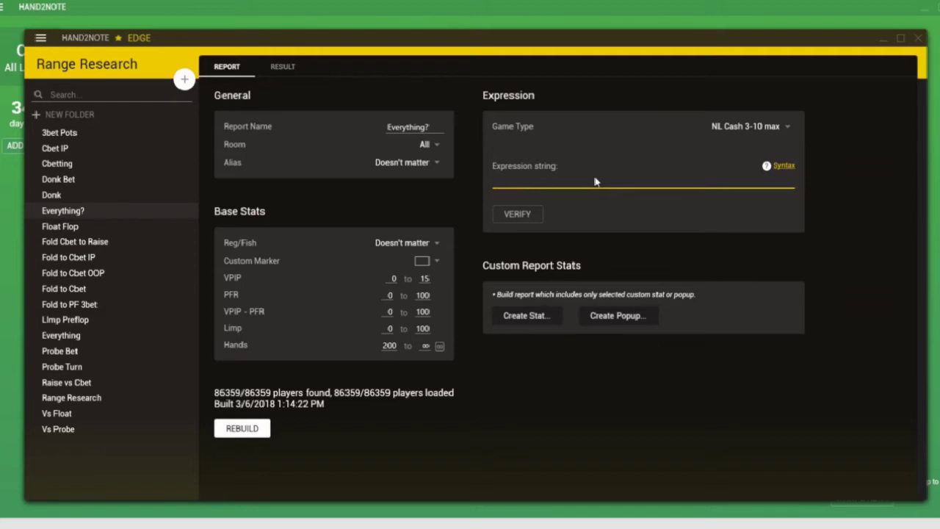
click(780, 169)
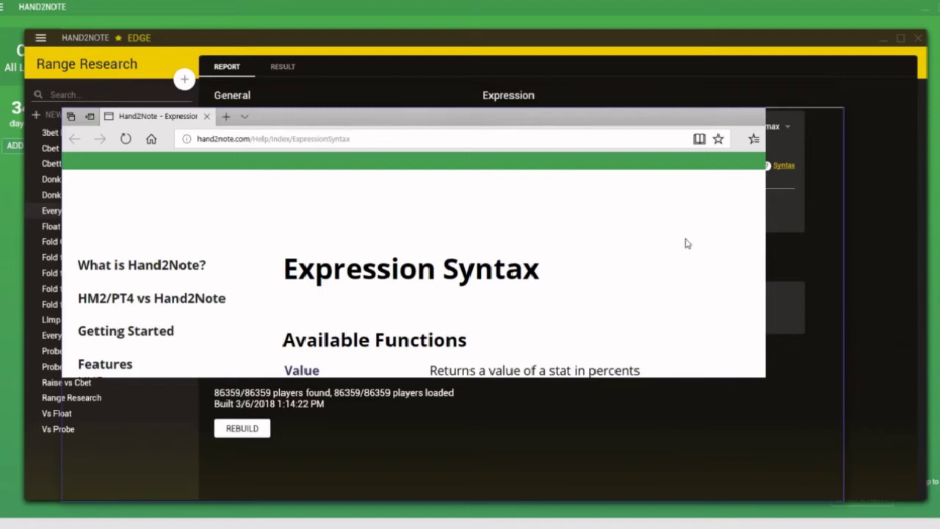
scroll(686, 243, down, 1)
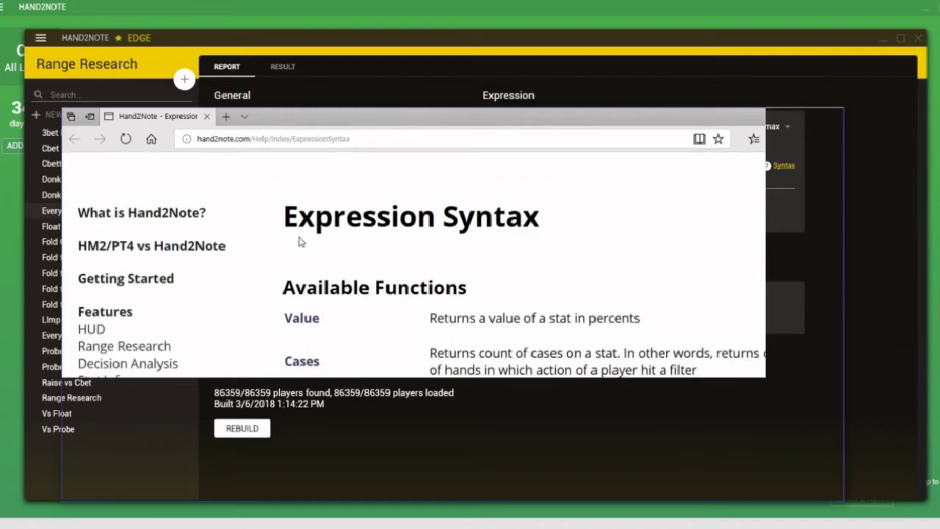
scroll(562, 245, down, 2)
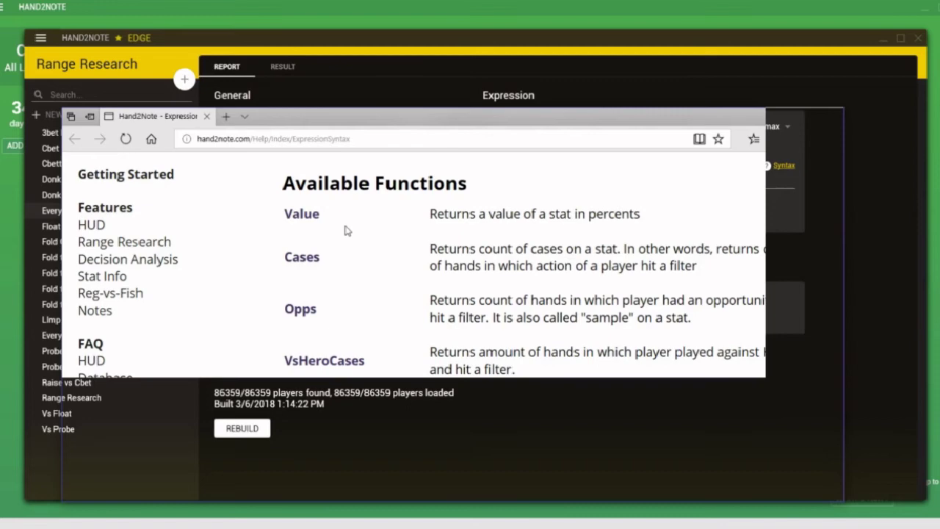
scroll(351, 232, down, 5)
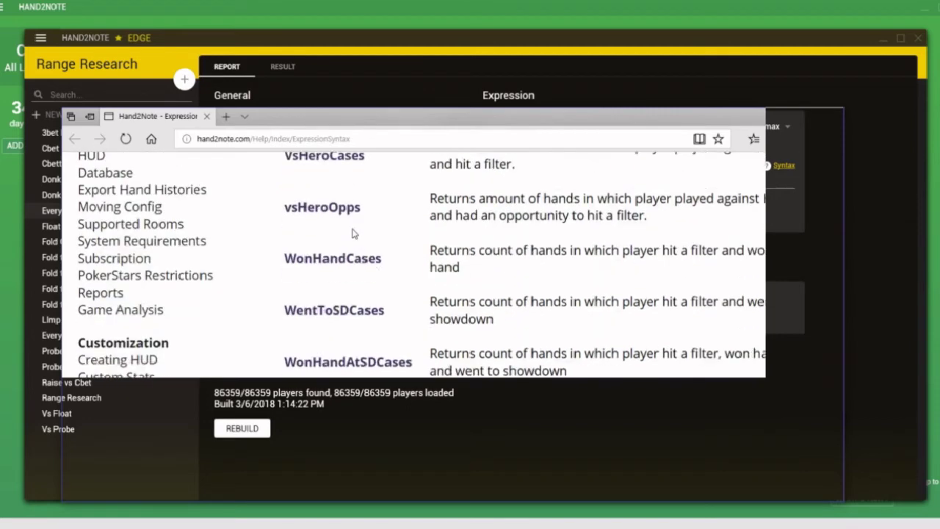
scroll(351, 232, down, 7)
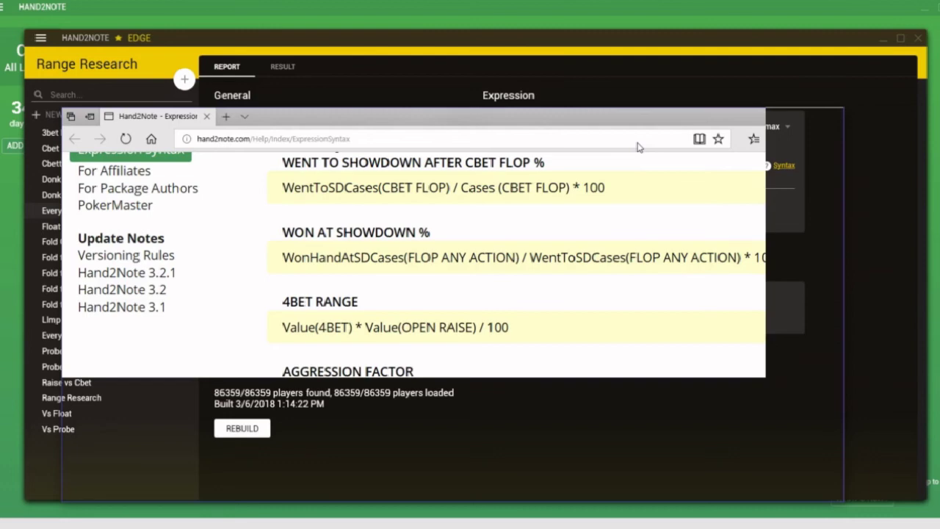
drag(651, 119, 662, 259)
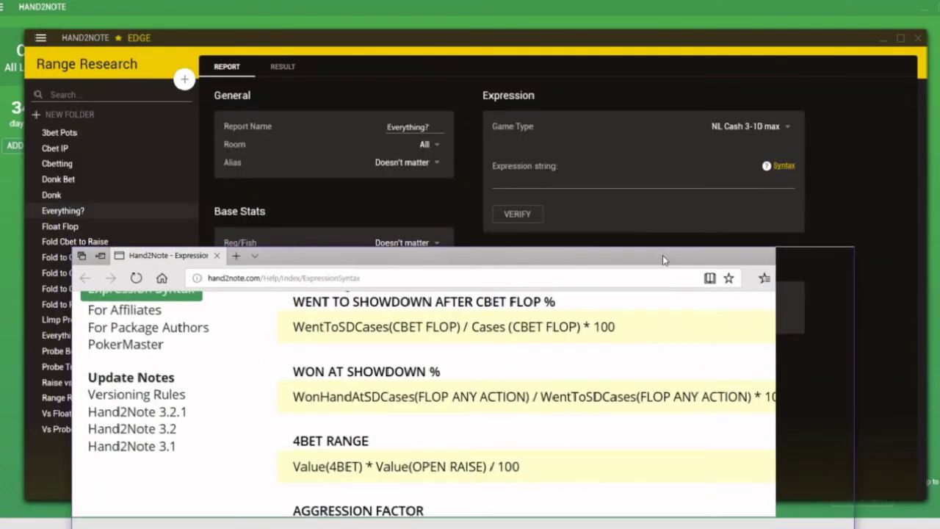